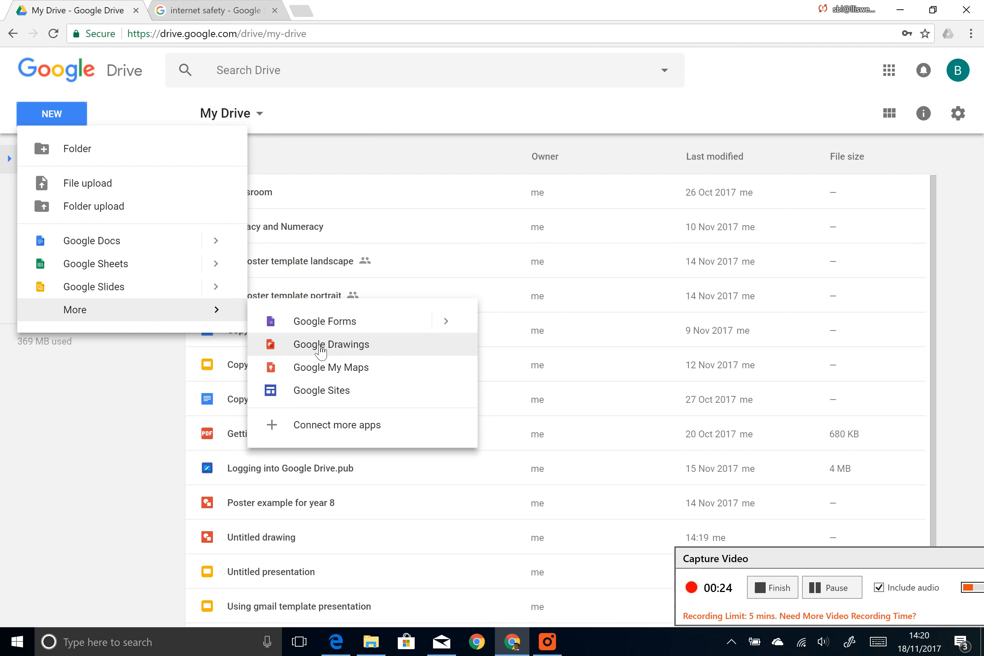
# Create a new Google Drawing and add a text box in the upper middle of the canvas reading "This is a text box"
pyautogui.click(396, 351)
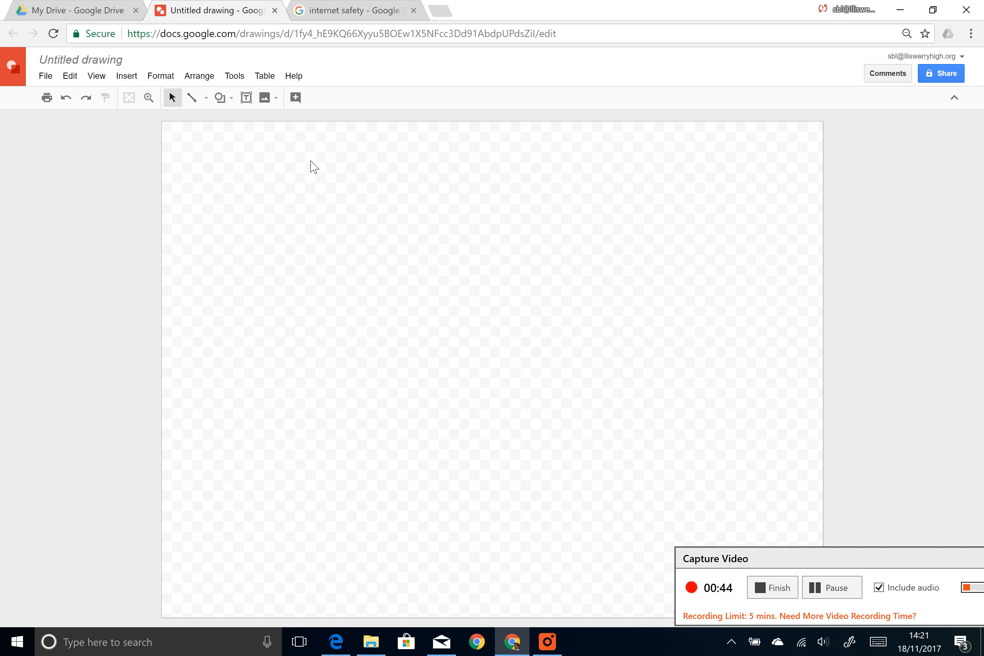
pyautogui.click(258, 103)
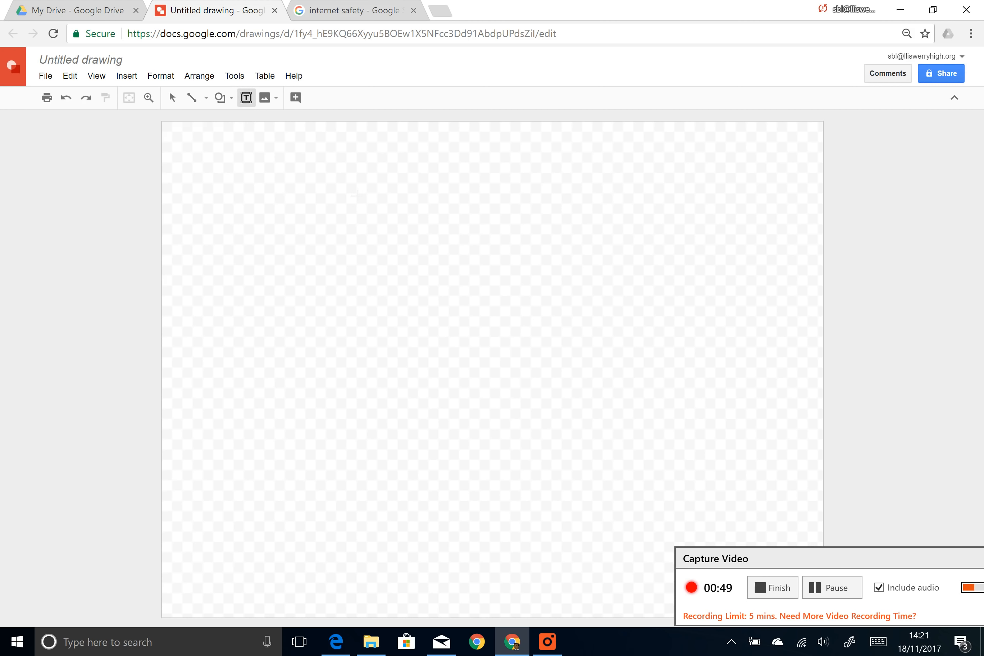
pyautogui.moveTo(347, 186); pyautogui.dragTo(556, 264)
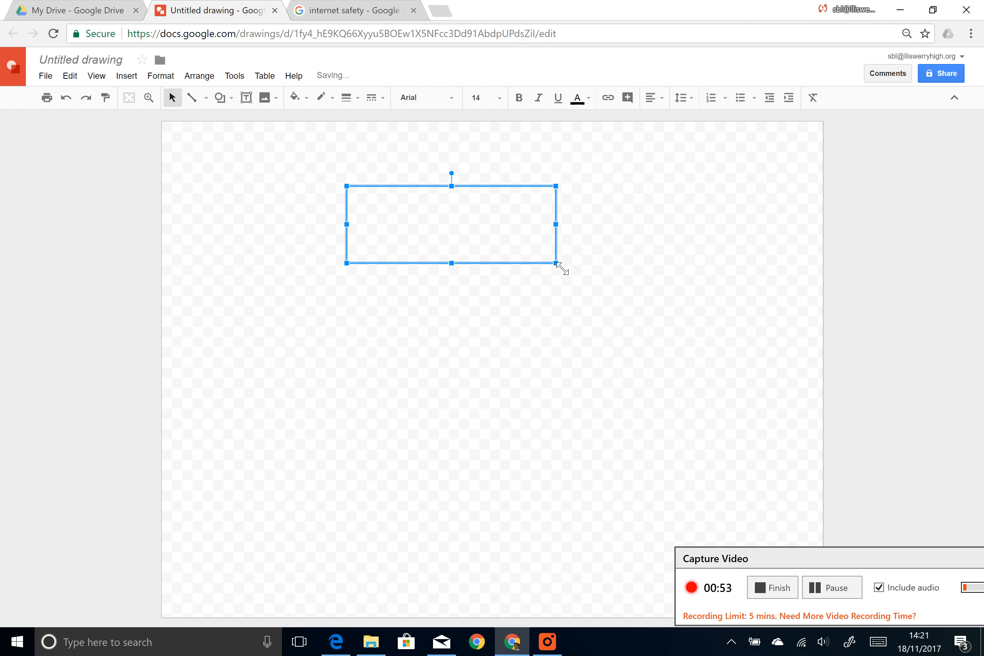
pyautogui.write('This is a text box')
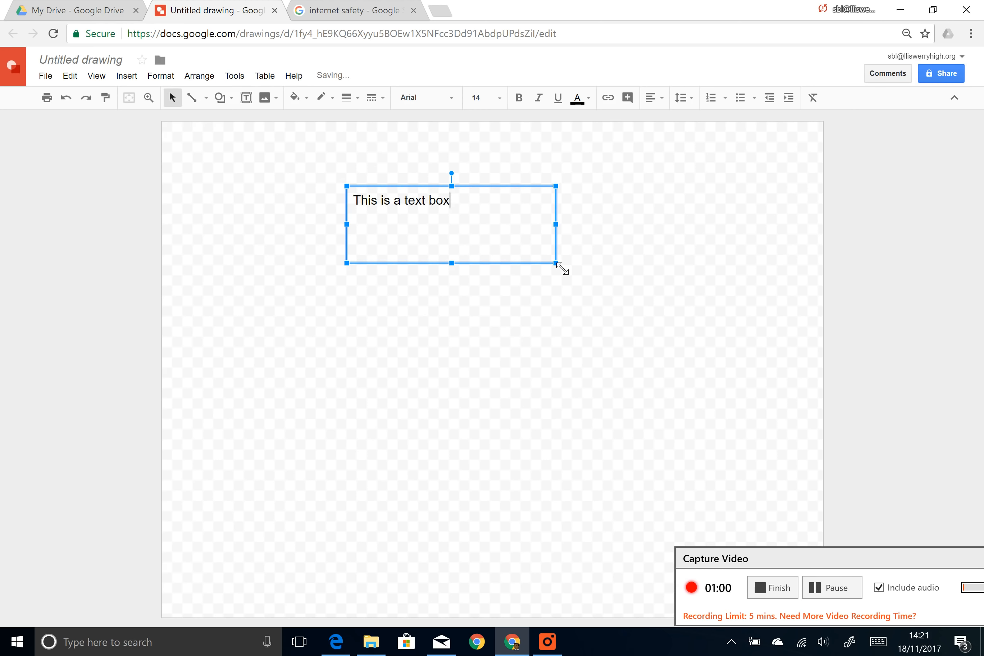
pyautogui.click(519, 292)
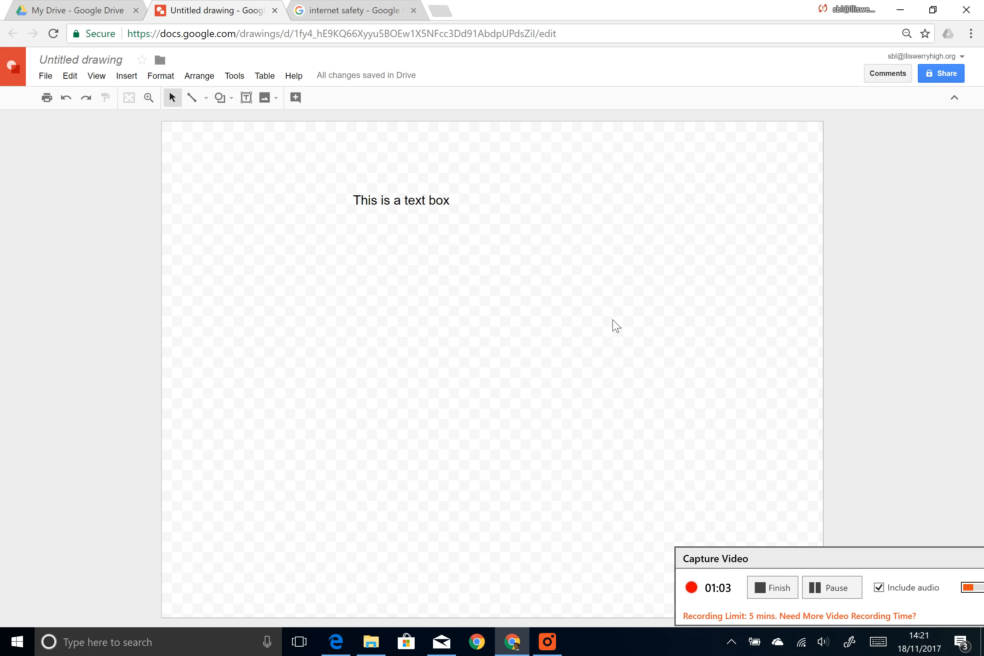
# Change all the text in the text box to the Permanent Marker font at size 36
pyautogui.click(440, 225)
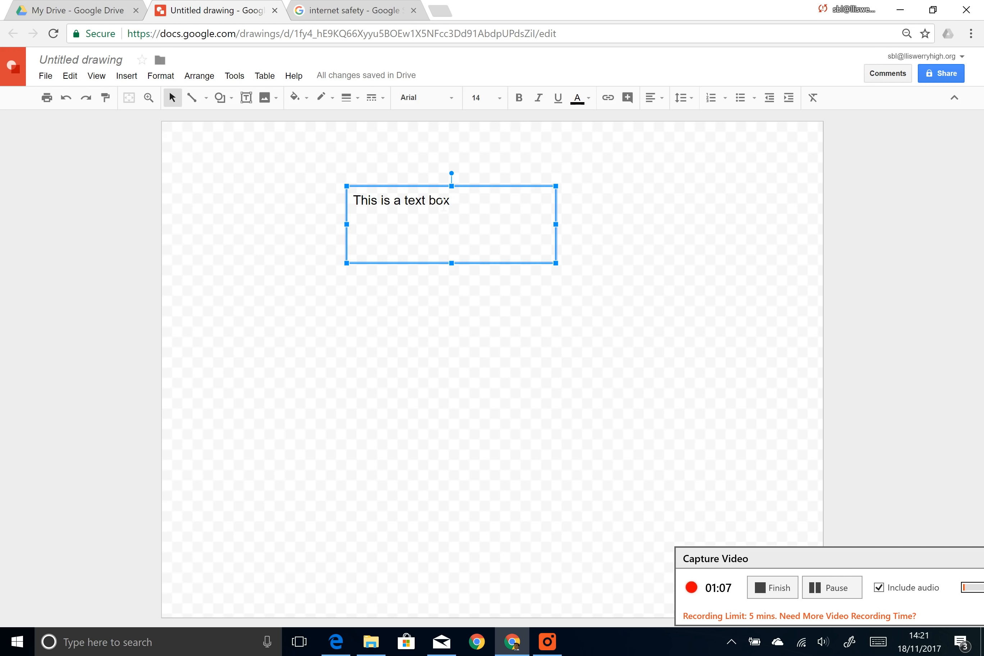
pyautogui.moveTo(449, 201); pyautogui.dragTo(356, 211)
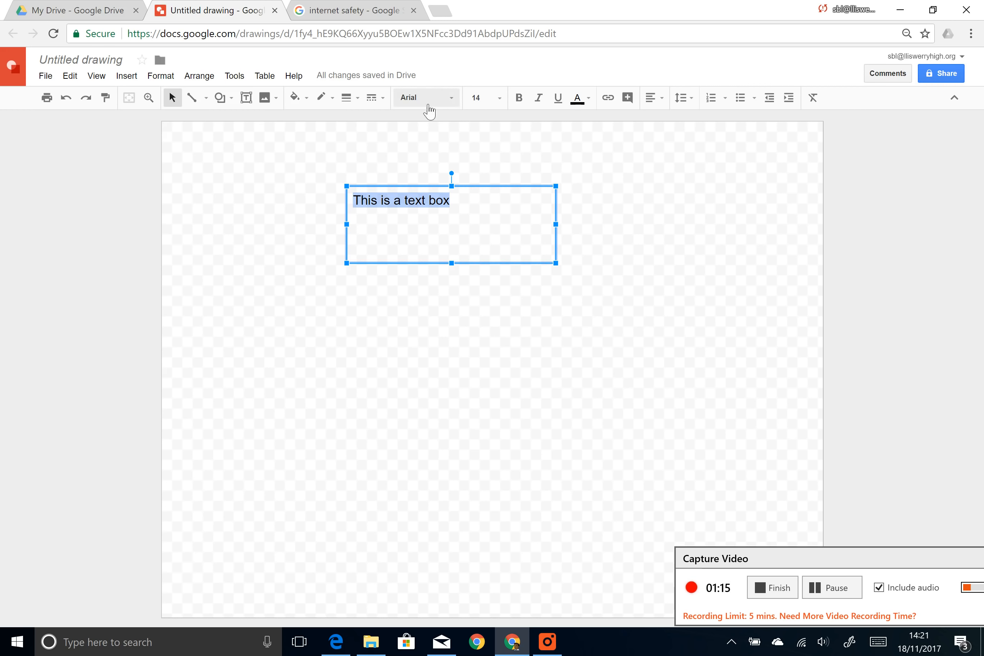
pyautogui.click(451, 97)
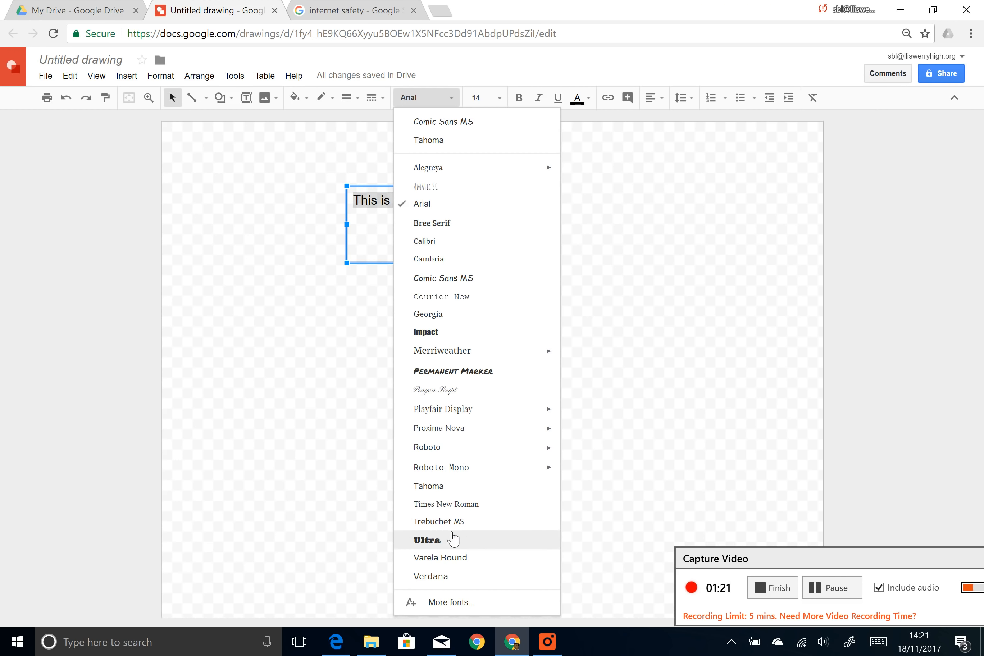
pyautogui.click(450, 372)
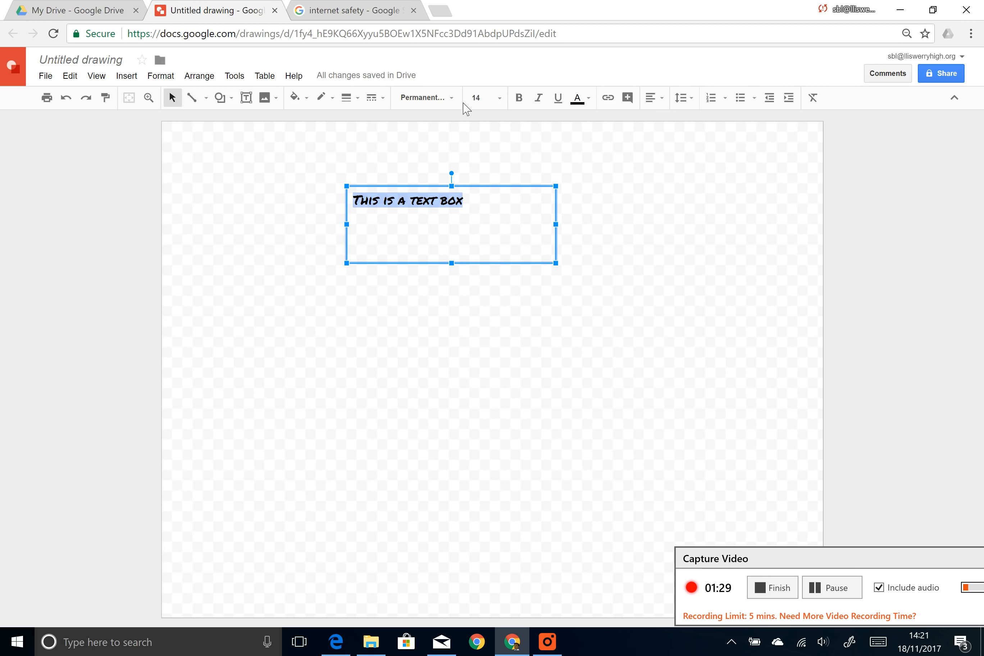
pyautogui.click(506, 101)
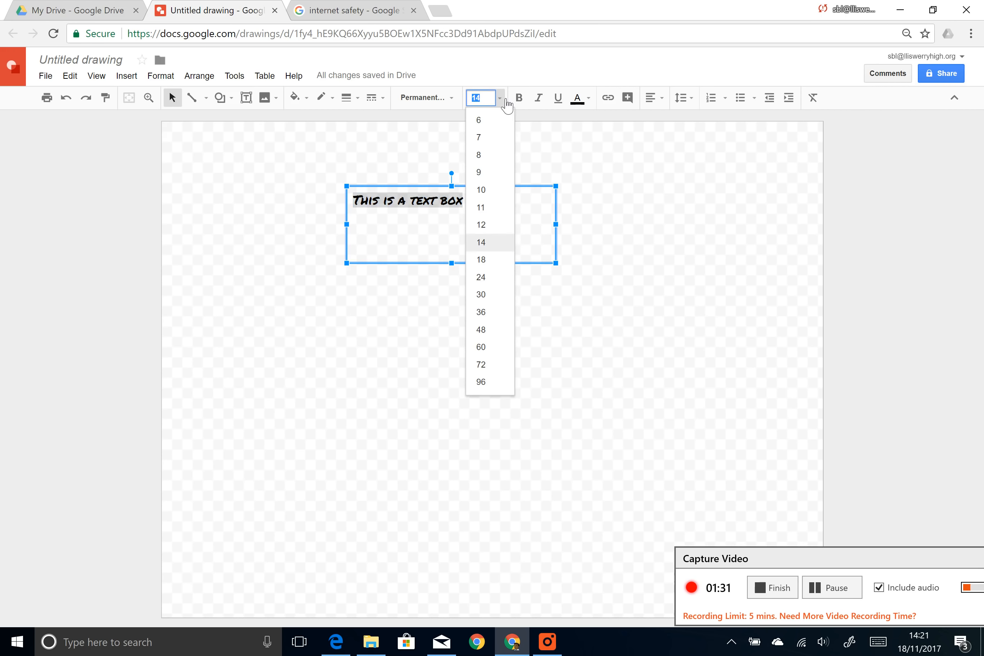
pyautogui.click(483, 312)
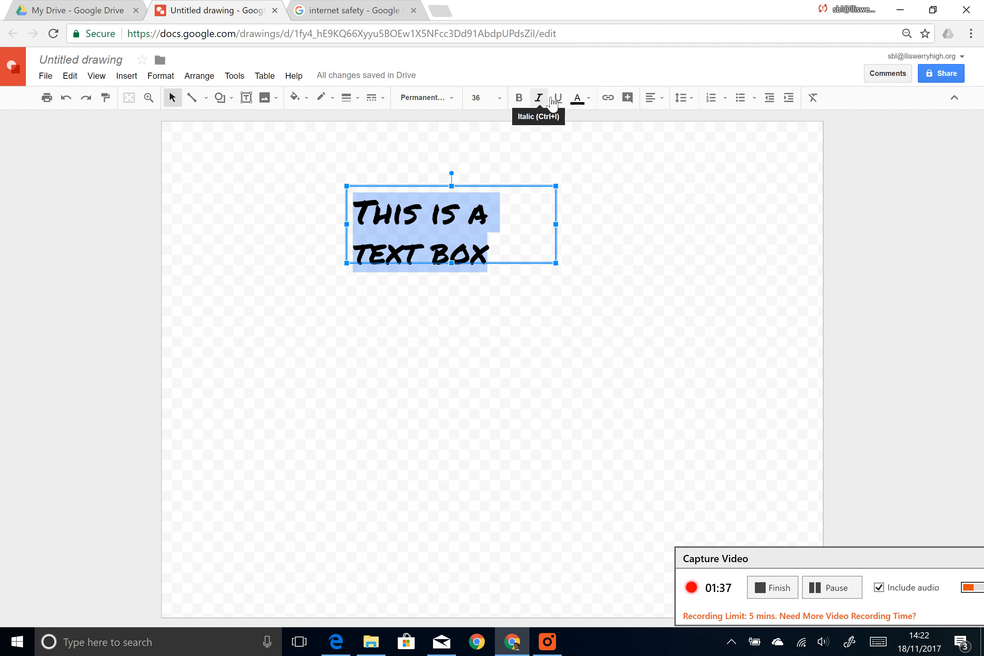
# Make the text box's text bold, italic and underlined, and colour it blue
pyautogui.click(526, 100)
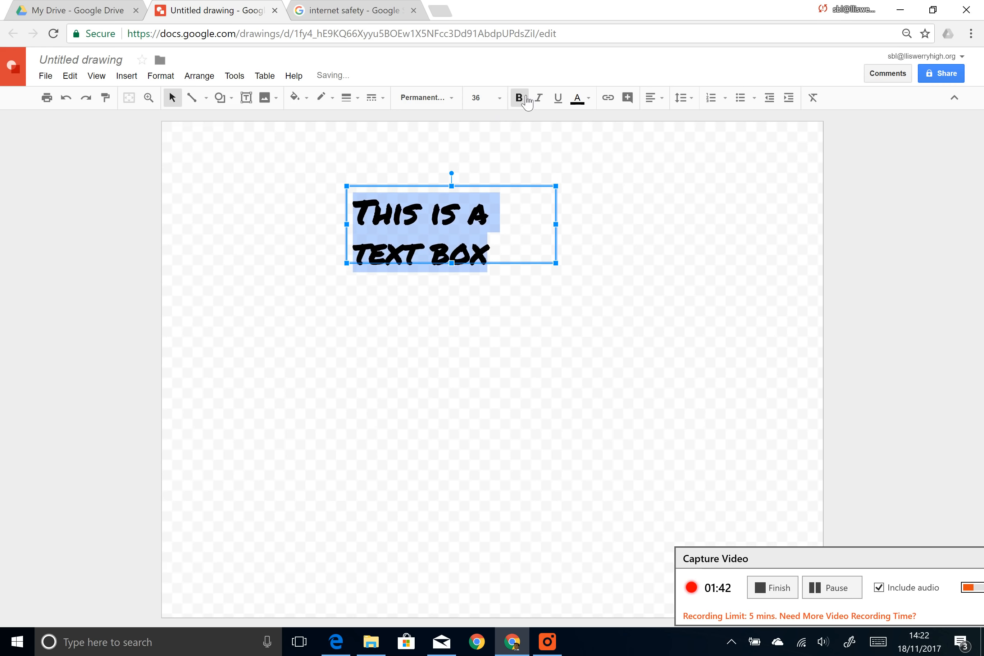
pyautogui.click(540, 99)
pyautogui.click(559, 100)
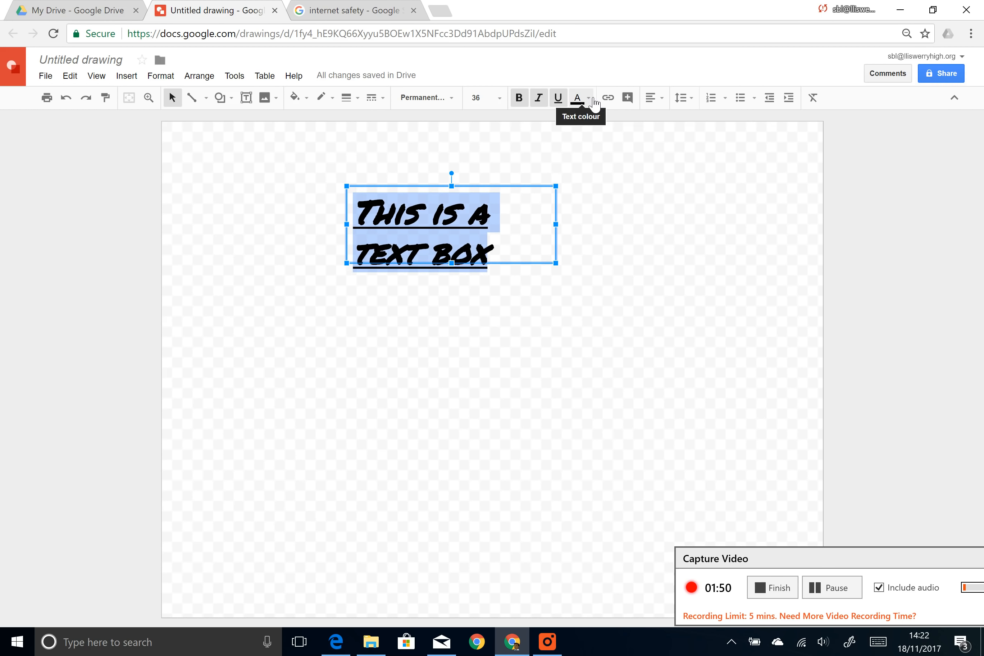
pyautogui.click(594, 100)
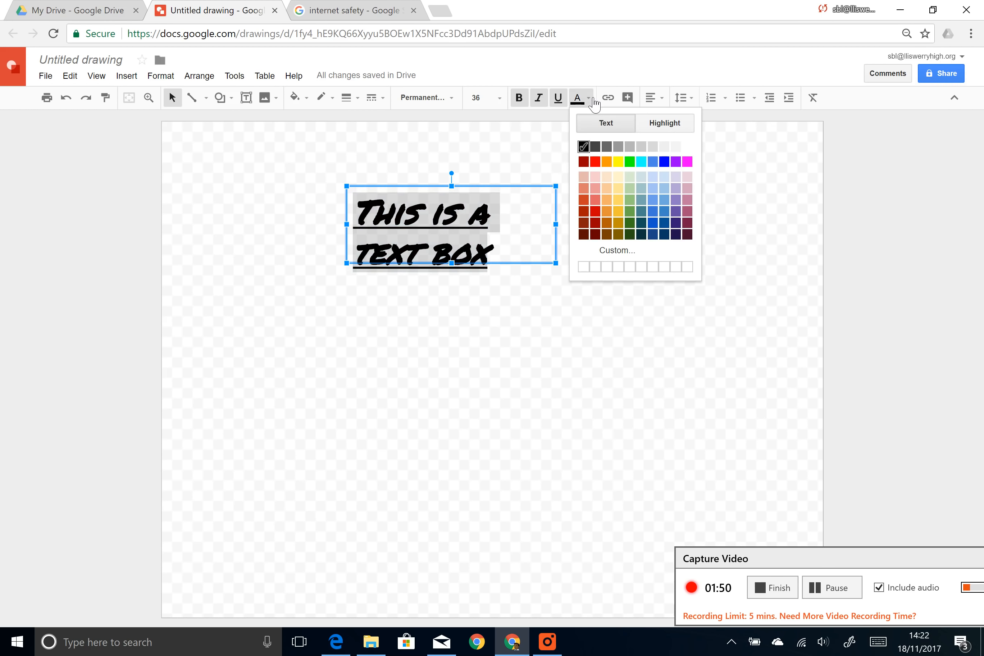
pyautogui.click(664, 162)
pyautogui.click(648, 271)
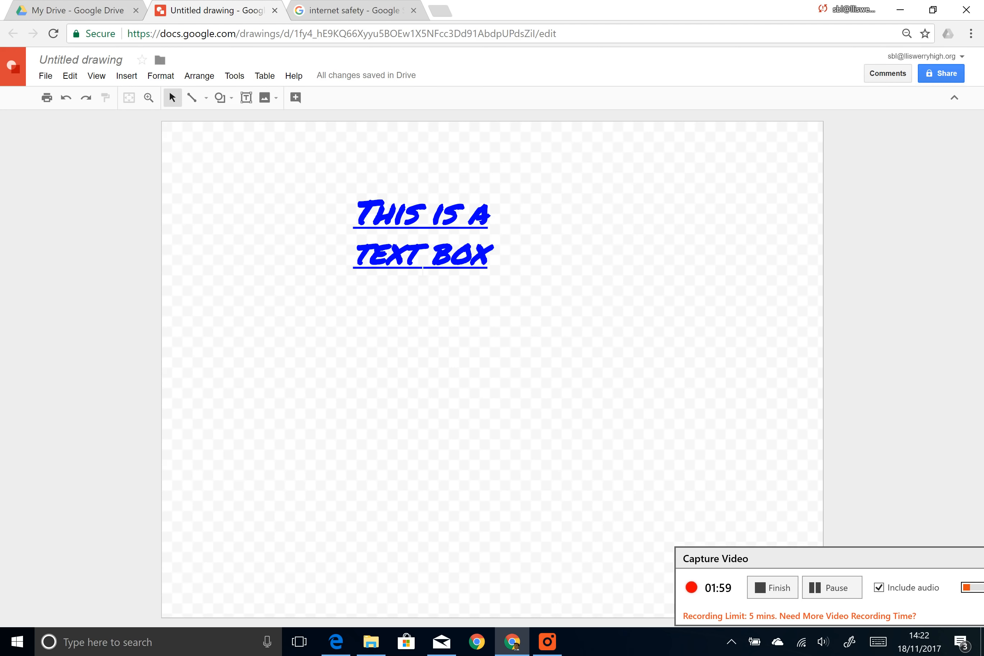
# Enlarge the text box from its lower-left corner to enclose both lines of text, and fill it with solid cyan
pyautogui.click(423, 268)
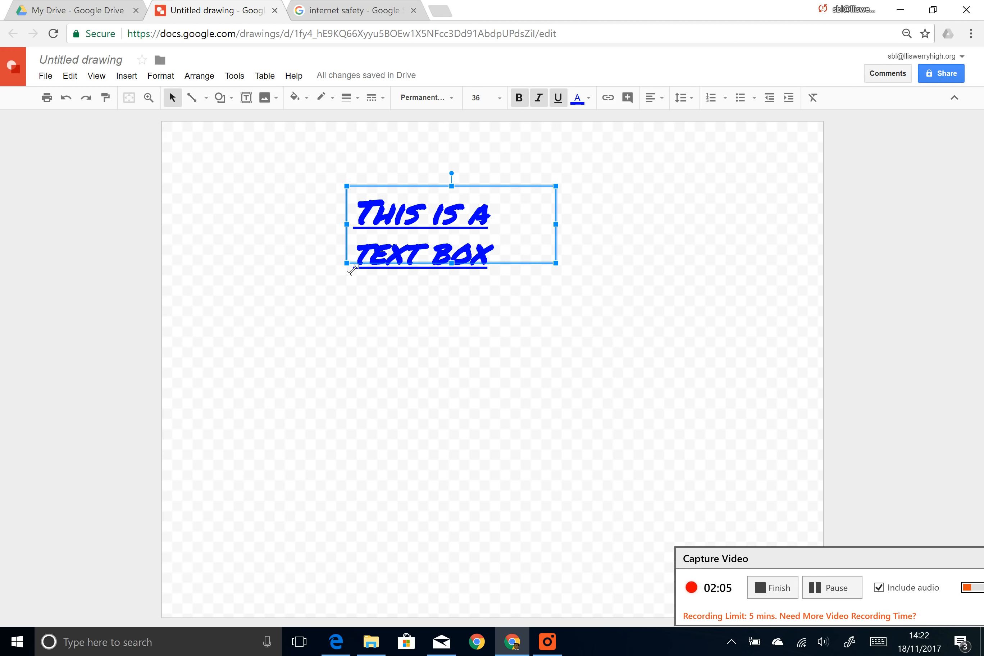
pyautogui.moveTo(350, 271); pyautogui.dragTo(337, 295)
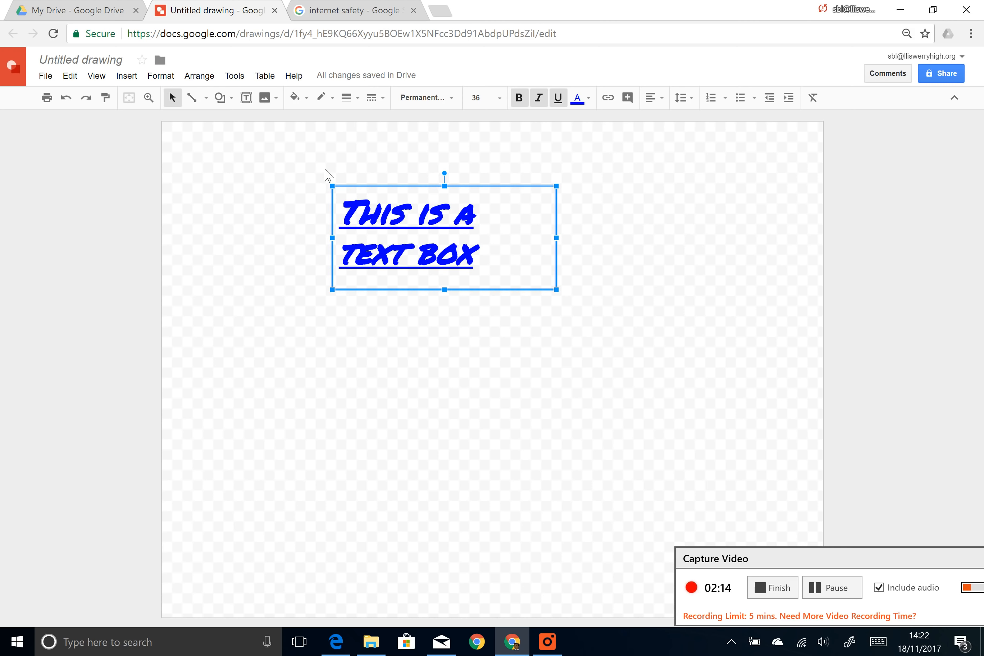
pyautogui.click(311, 101)
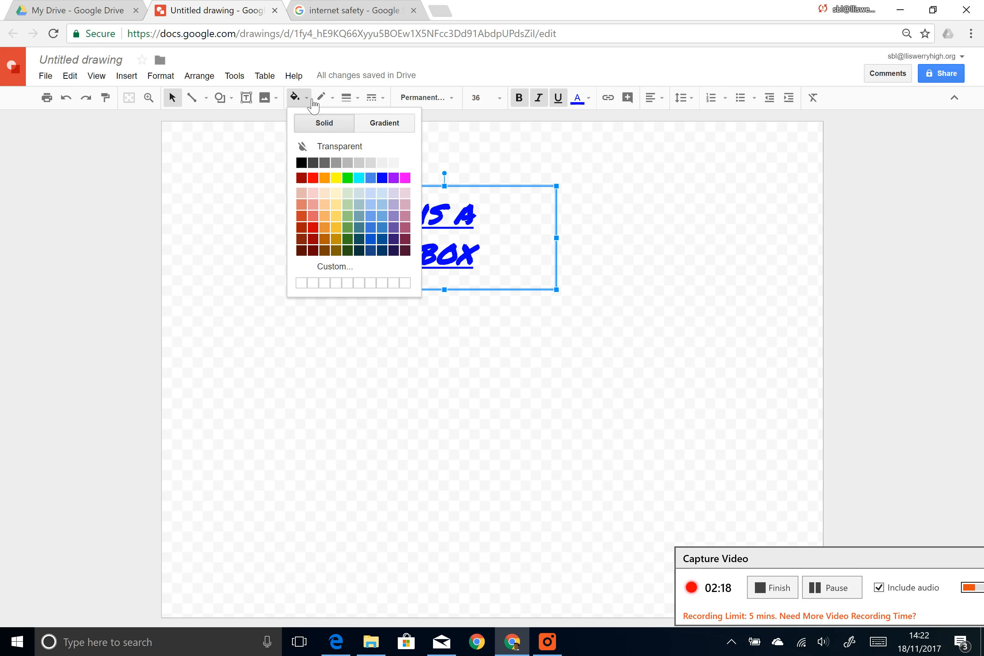
pyautogui.click(360, 177)
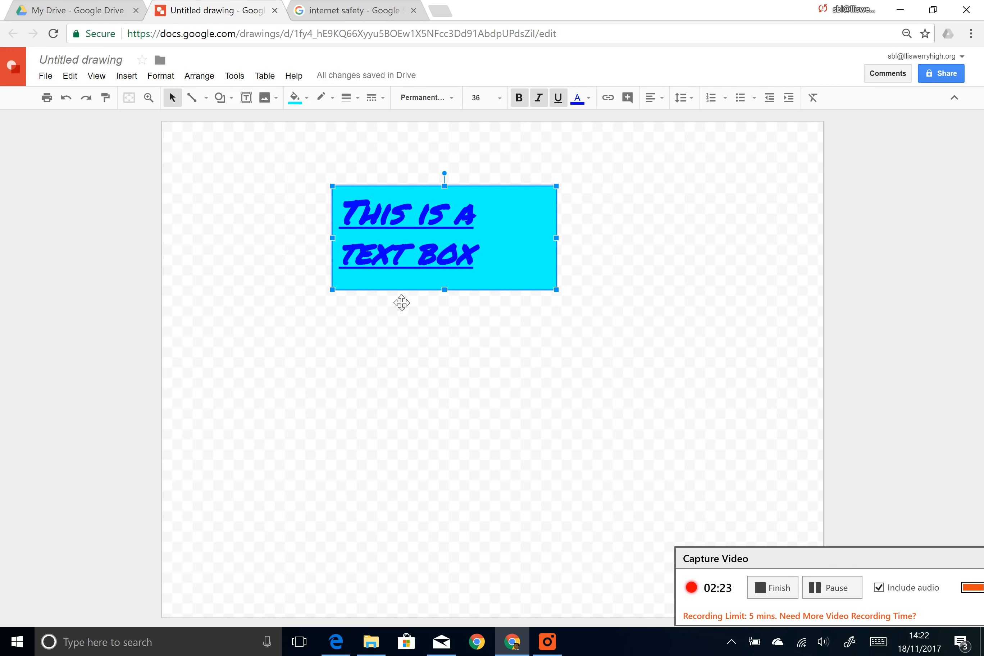
pyautogui.click(394, 316)
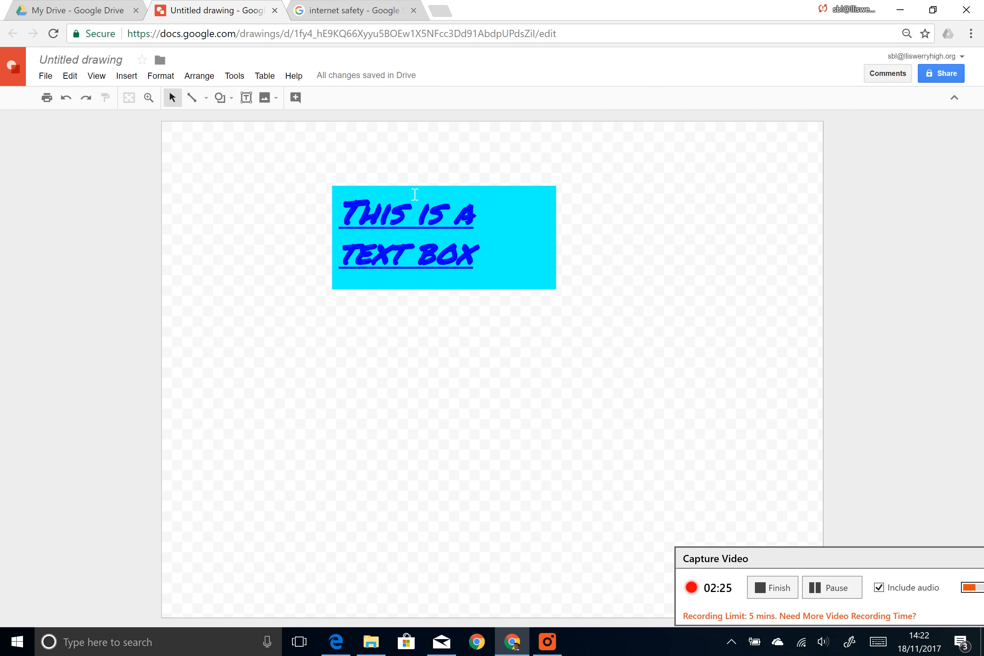
# Give the cyan text box a black border
pyautogui.click(422, 205)
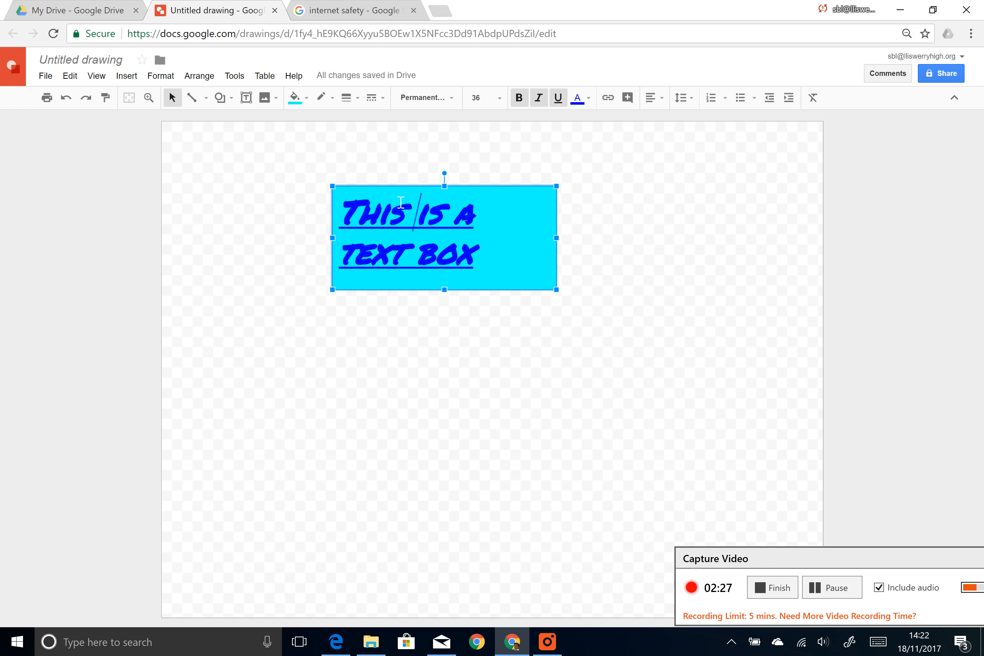
pyautogui.click(325, 97)
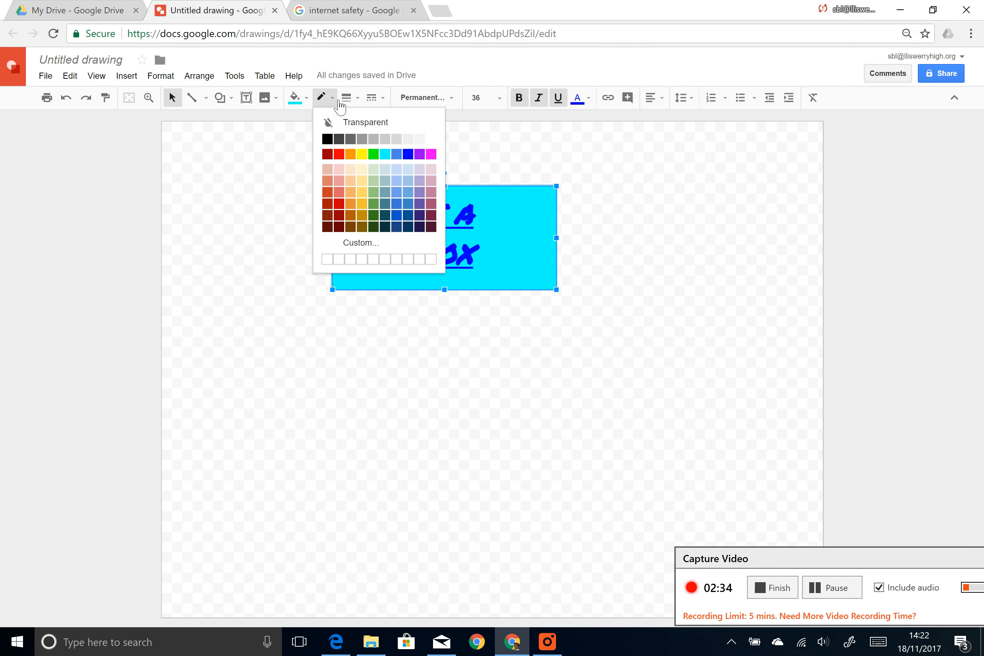
pyautogui.click(333, 141)
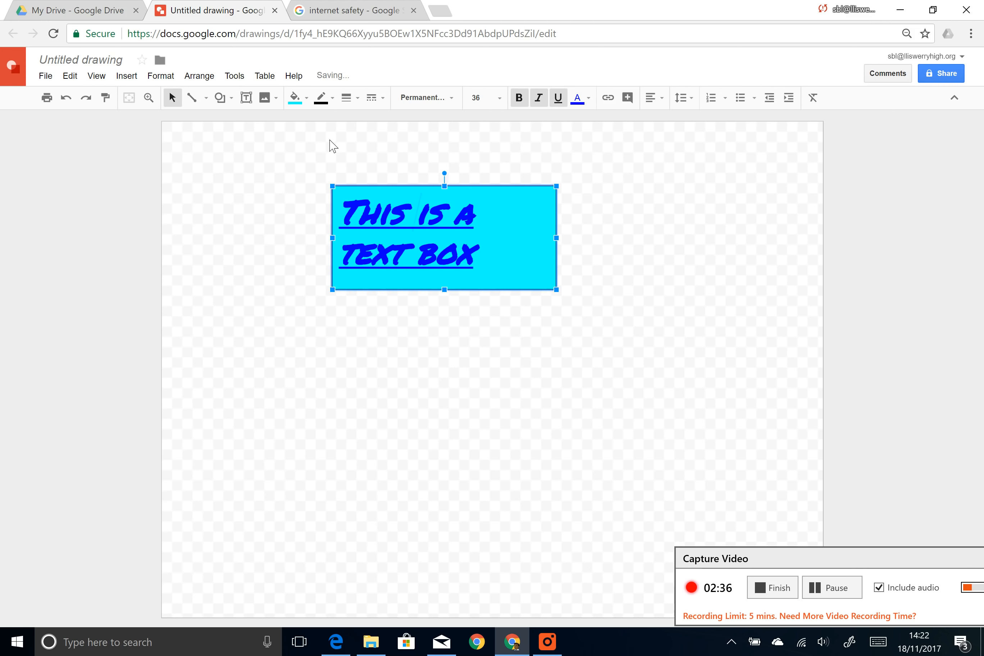
pyautogui.click(270, 263)
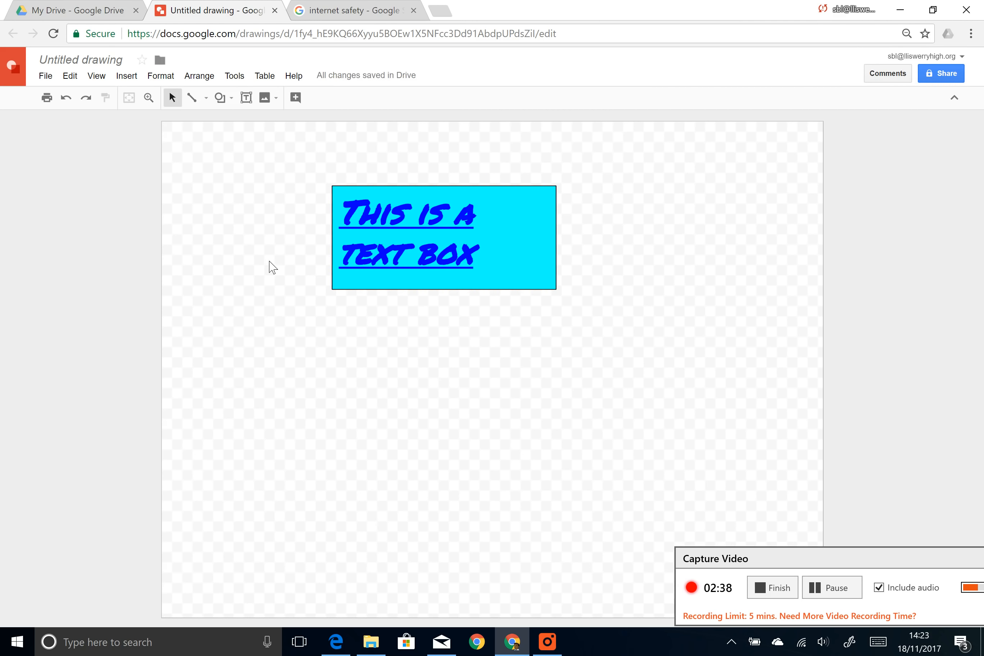
# Set the text box's border weight to 12px
pyautogui.click(355, 194)
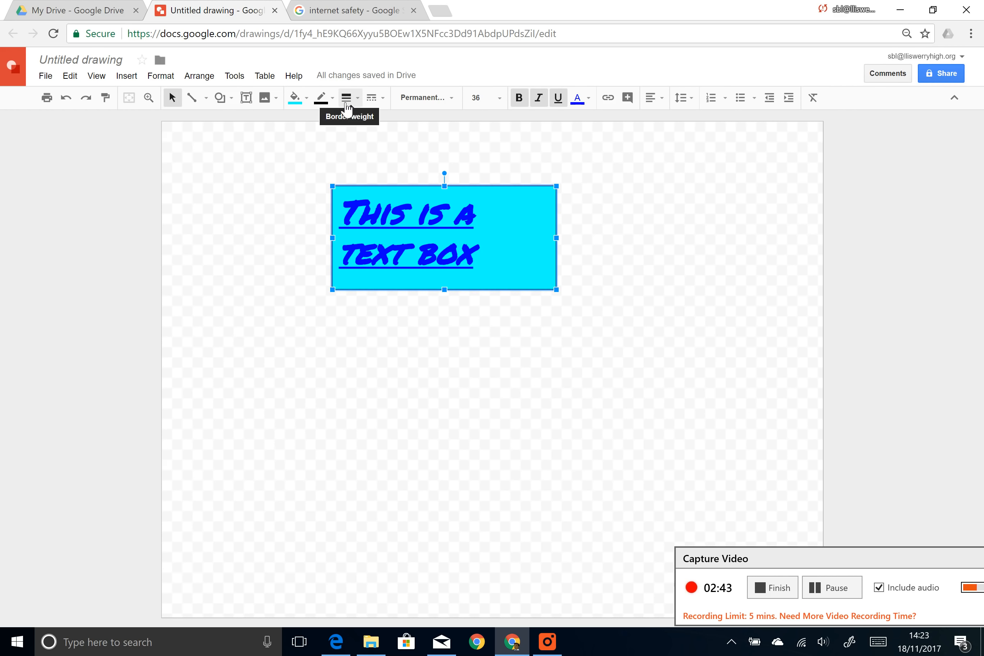
pyautogui.click(363, 101)
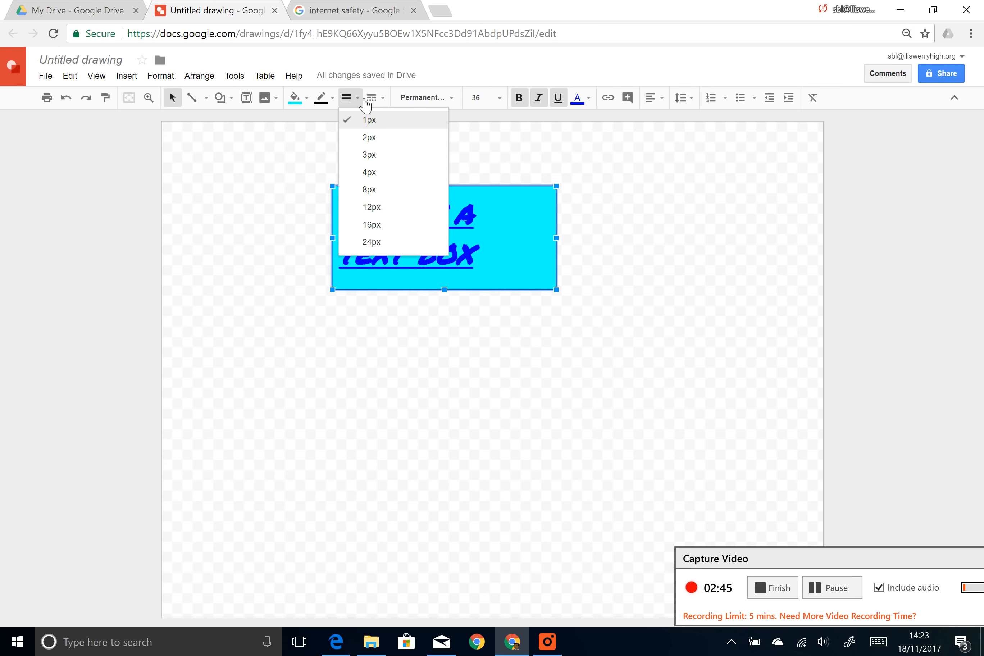
pyautogui.click(375, 209)
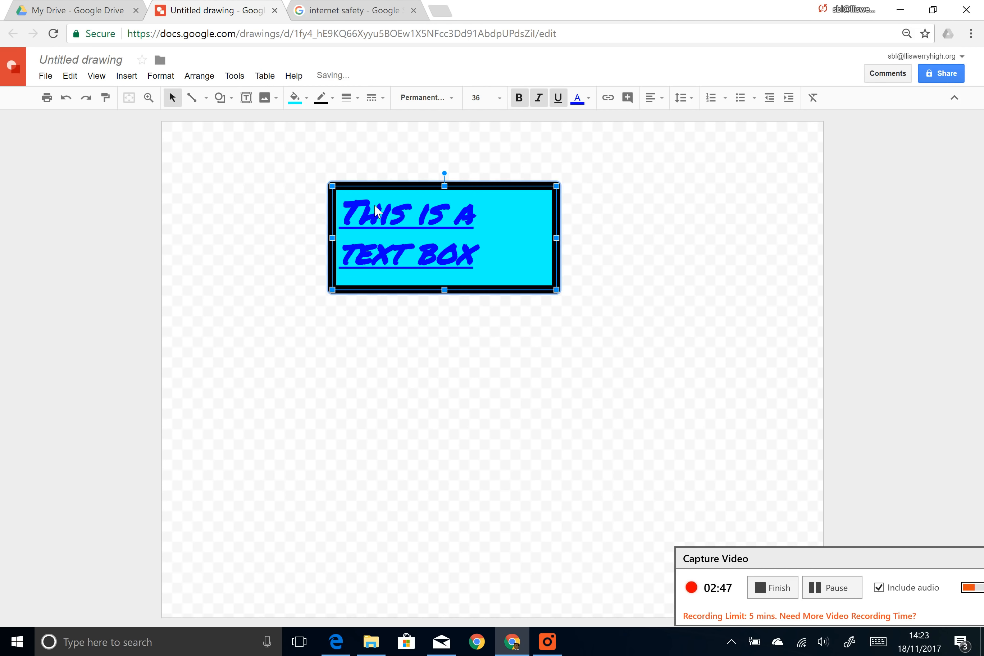
pyautogui.click(274, 262)
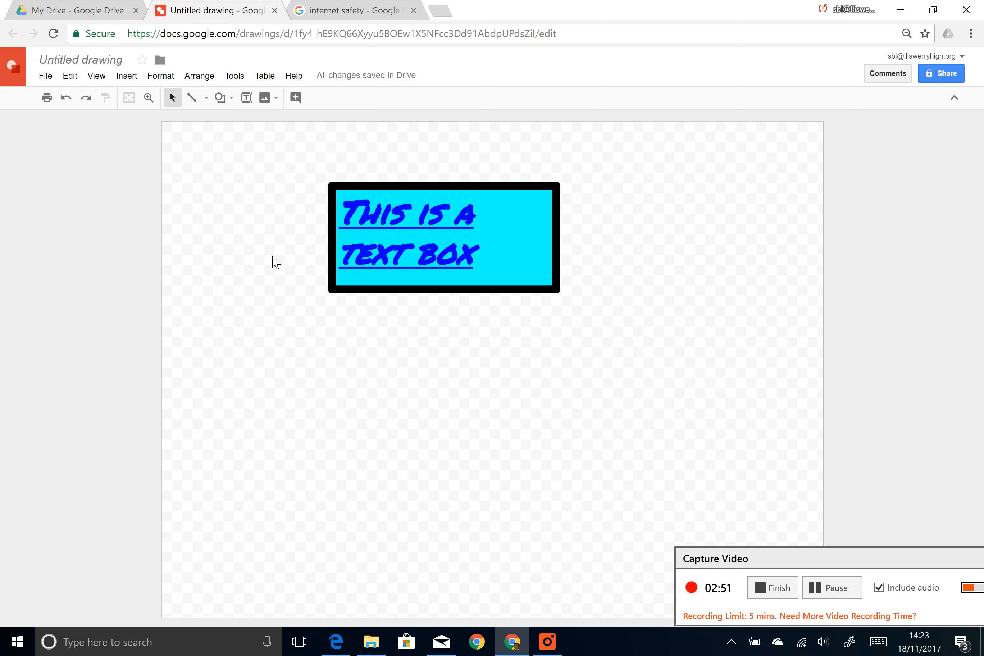
# Change the text box's border to the dotted line style
pyautogui.click(364, 197)
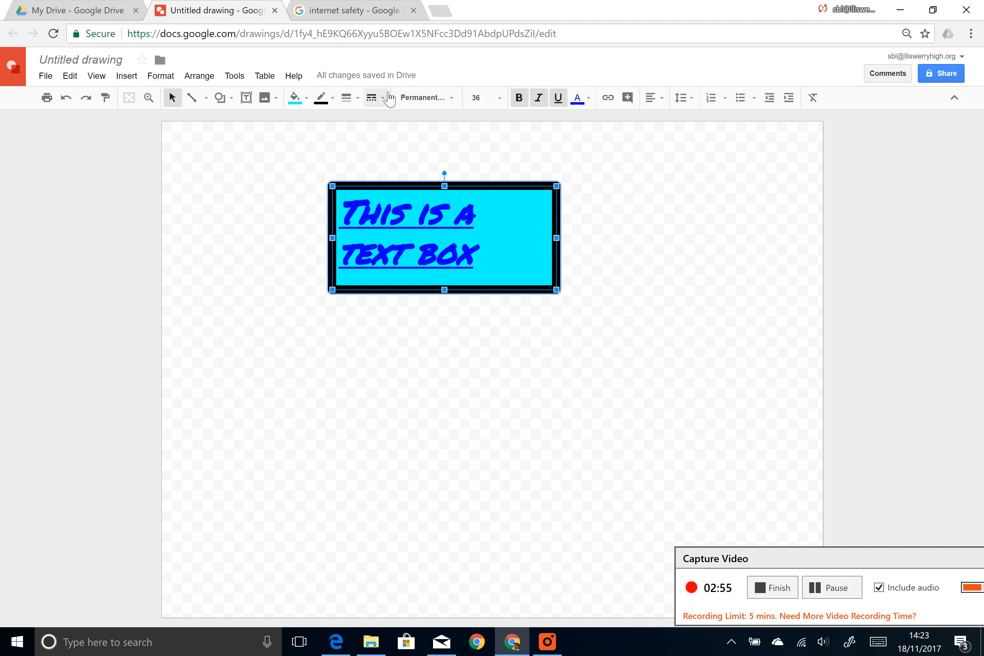
pyautogui.click(372, 98)
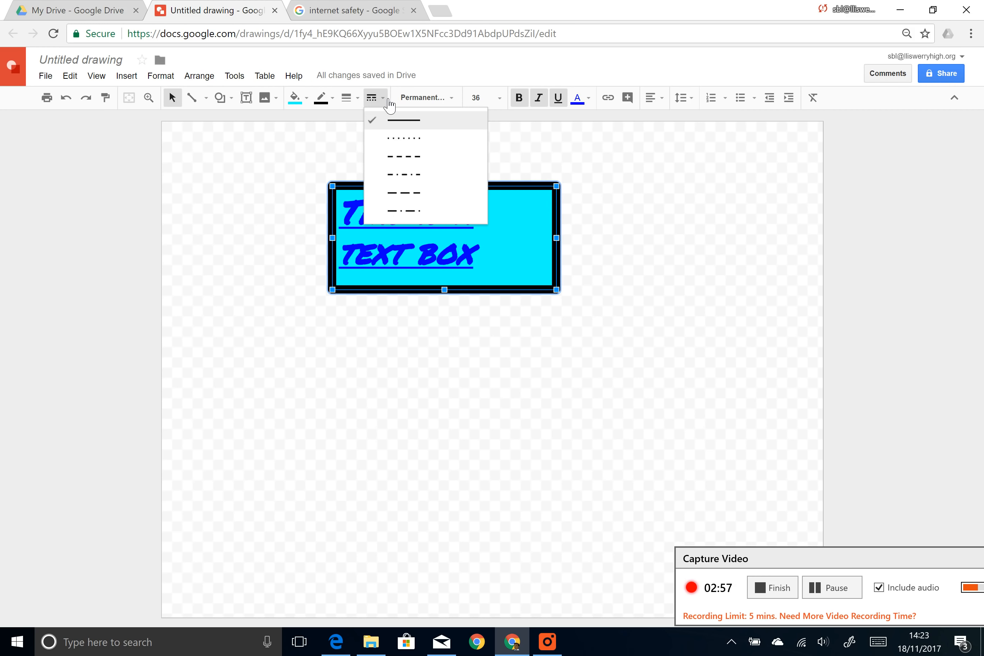
pyautogui.click(409, 140)
pyautogui.click(218, 257)
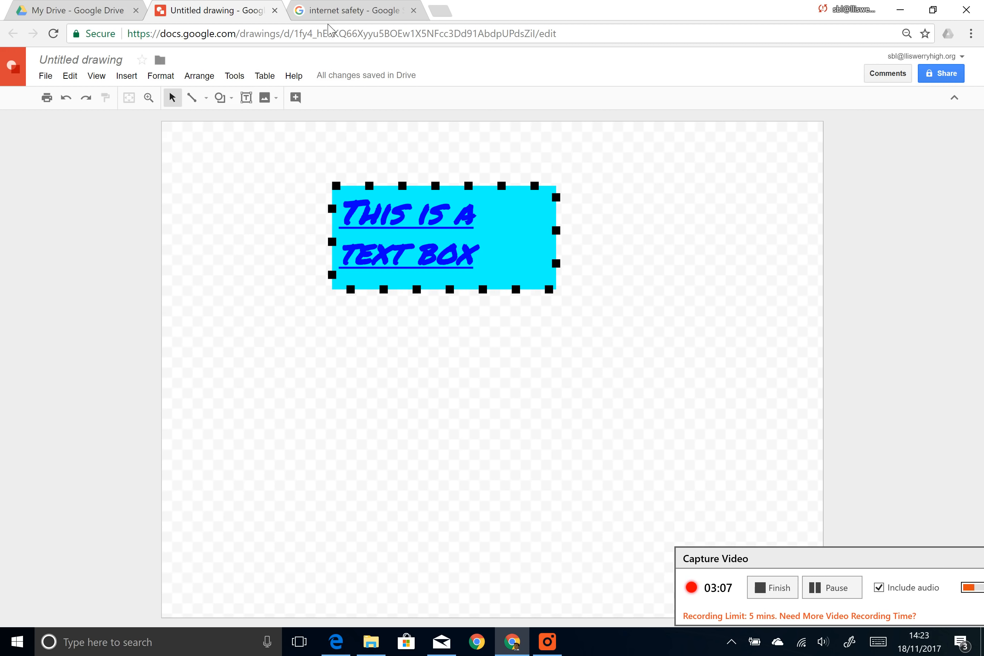
# Switch to the internet safety image results, open the "Staying Safe Online" picture at larger size and copy the image
pyautogui.click(327, 16)
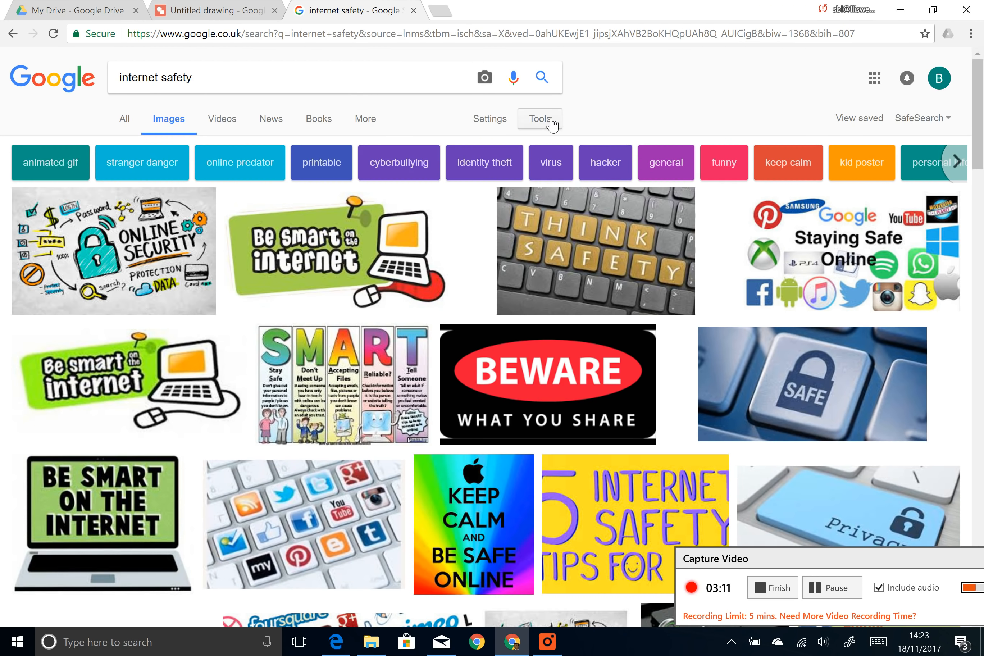
pyautogui.rightClick(811, 255)
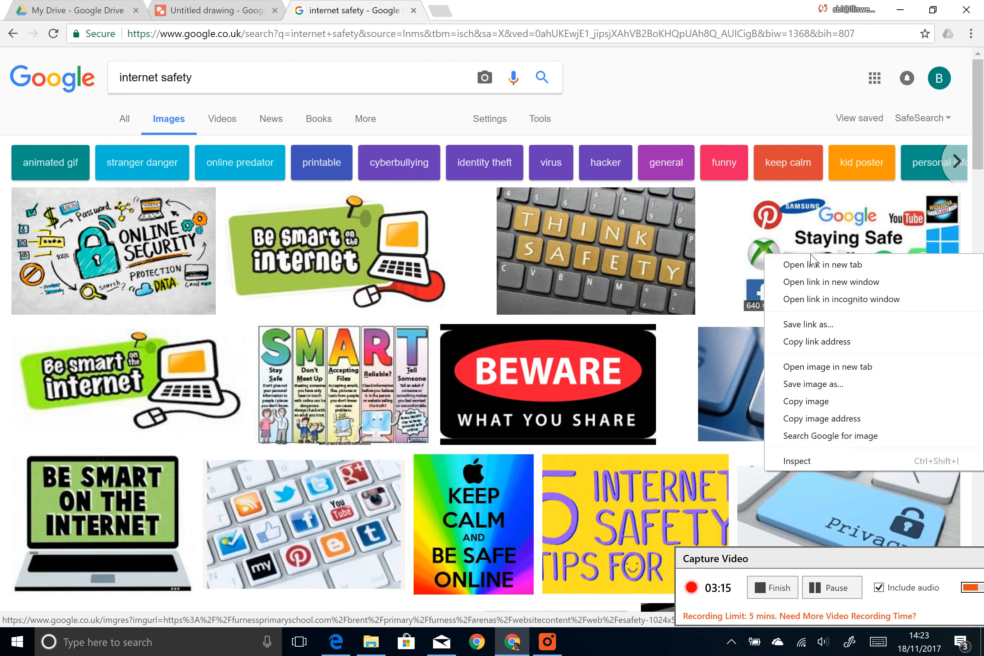
pyautogui.click(829, 232)
pyautogui.click(829, 232)
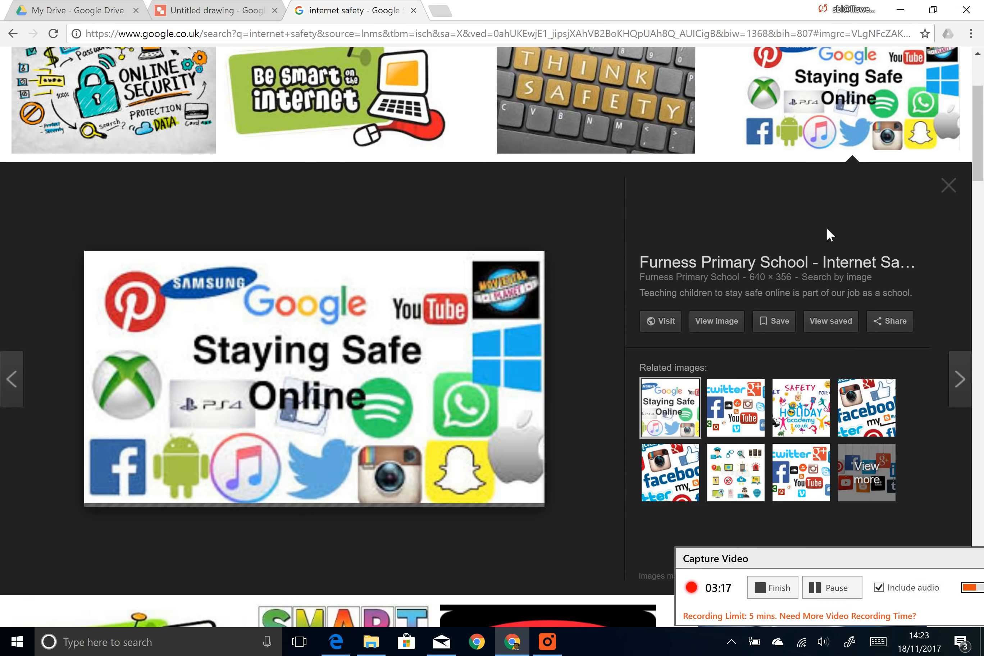
pyautogui.rightClick(390, 310)
pyautogui.click(434, 462)
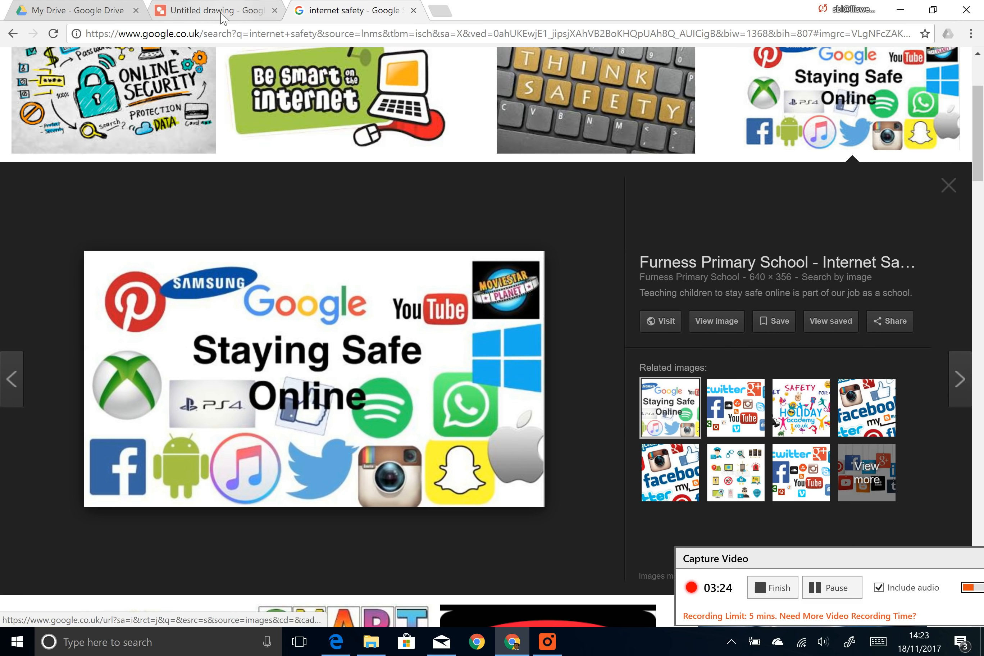
# Switch back to the drawing and paste the copied "Staying Safe Online" image onto the page below the text box
pyautogui.click(204, 16)
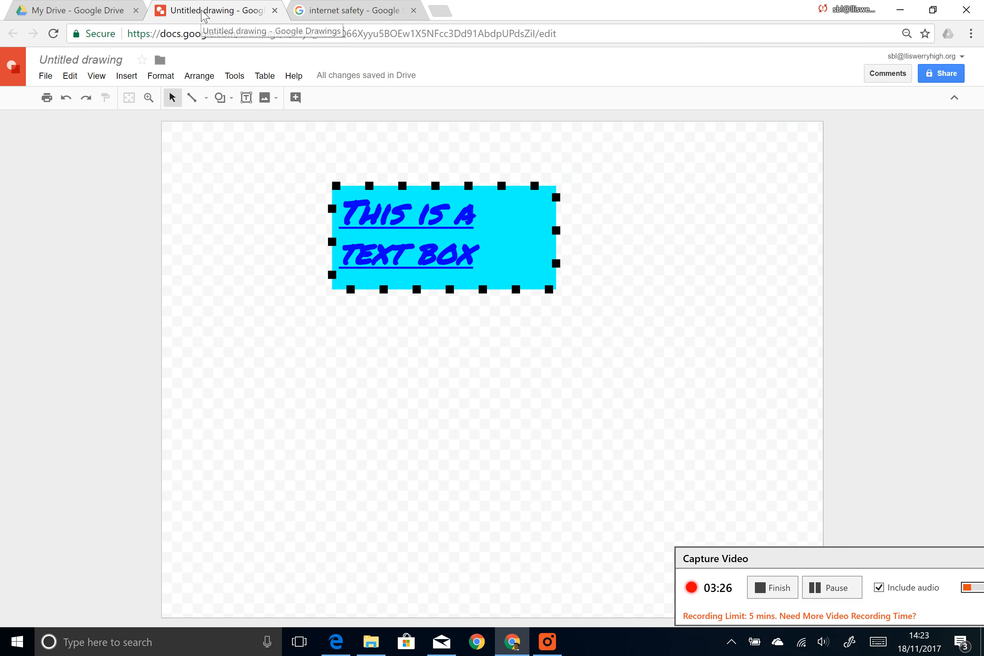
pyautogui.rightClick(391, 388)
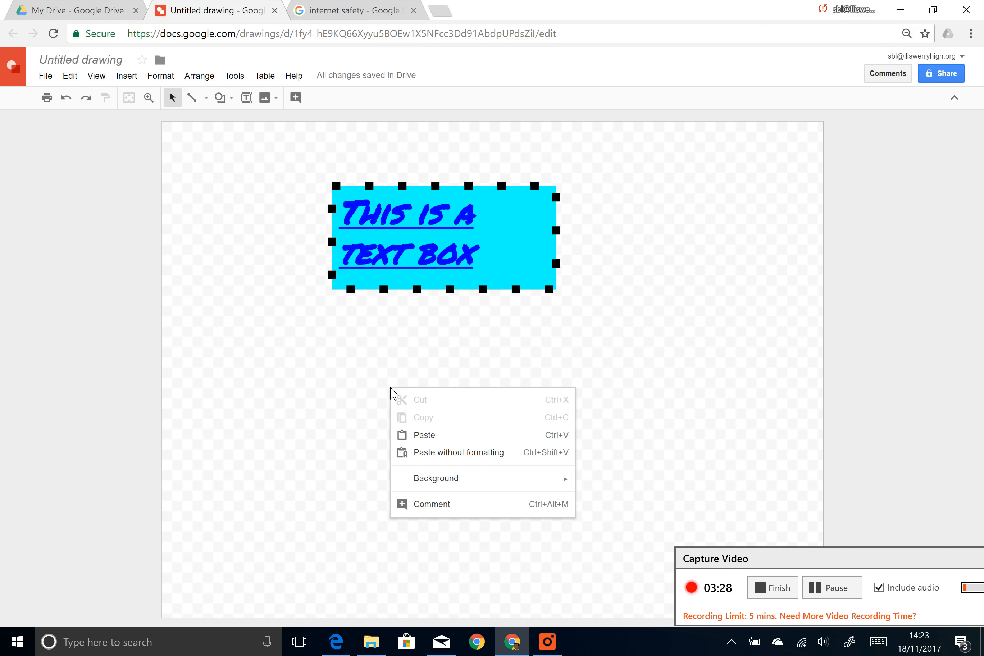
pyautogui.click(438, 436)
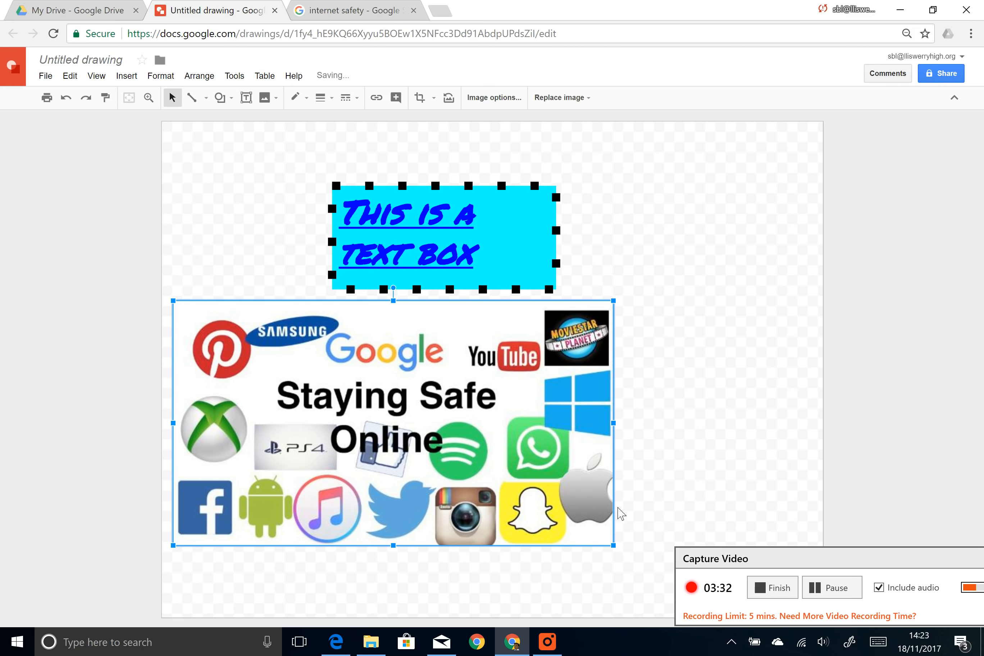
# Move the pasted image to the middle of the page, up against the text box, and make it slightly larger
pyautogui.moveTo(583, 426); pyautogui.dragTo(682, 398)
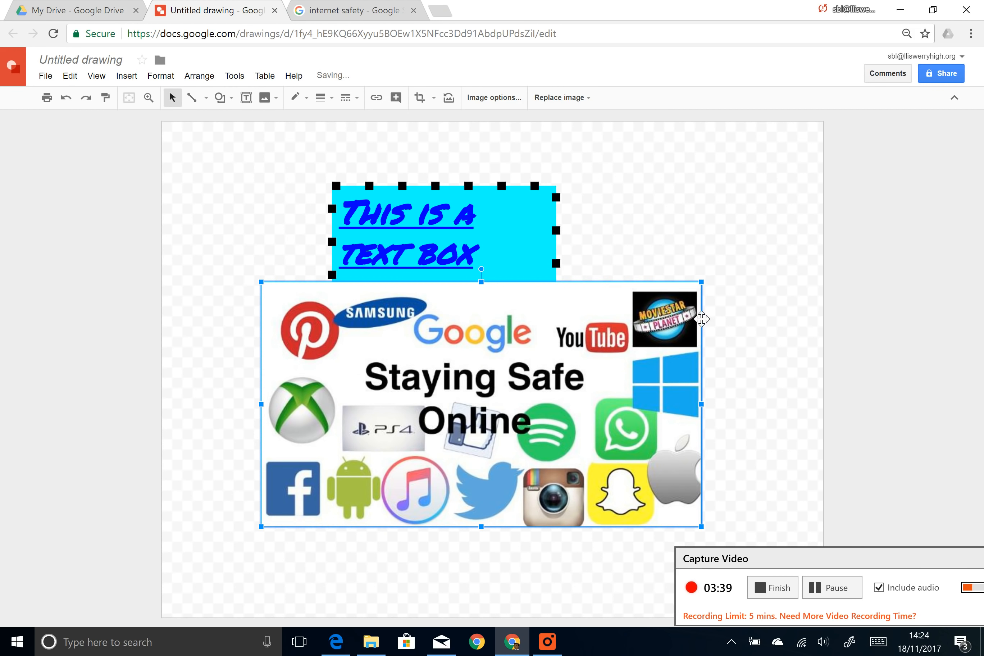
pyautogui.moveTo(711, 285); pyautogui.dragTo(797, 239)
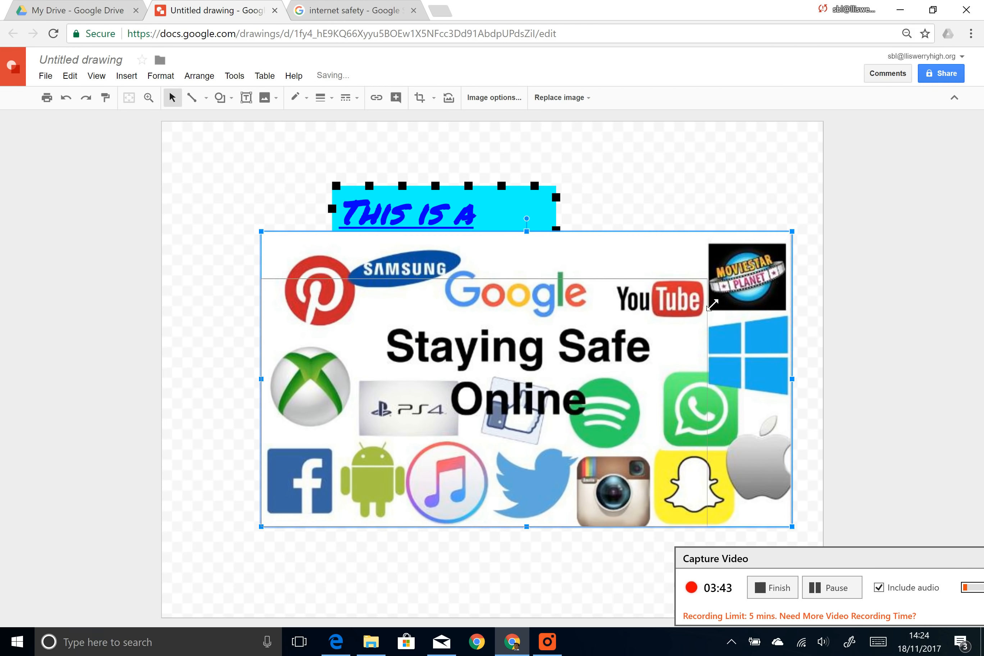
pyautogui.hotkey('ctrl', 'z')
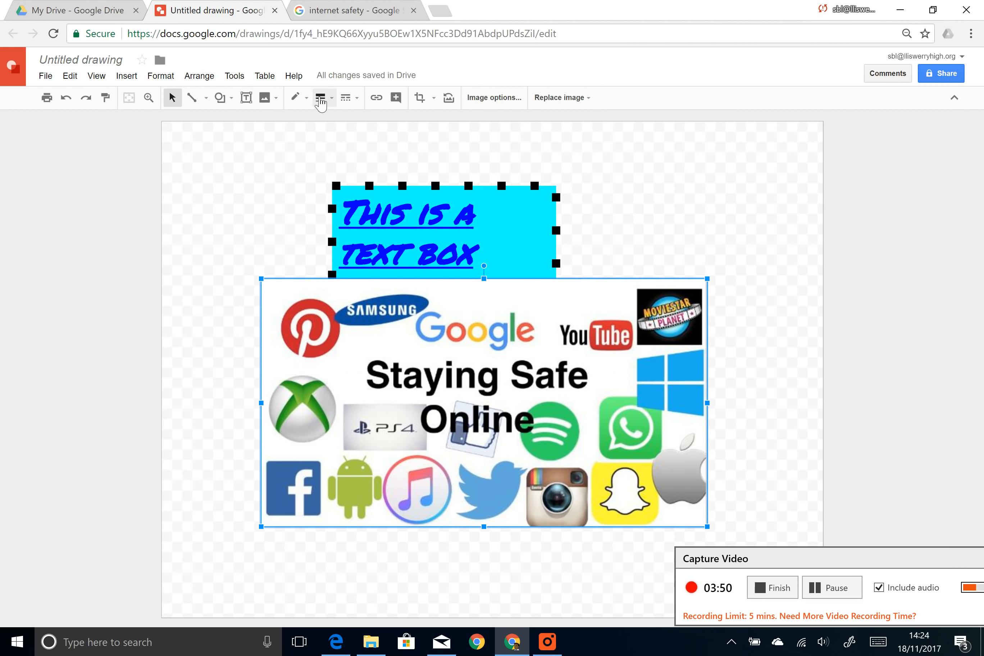
# Give the "Staying Safe Online" image a muted purple border with a weight of 24px
pyautogui.click(307, 100)
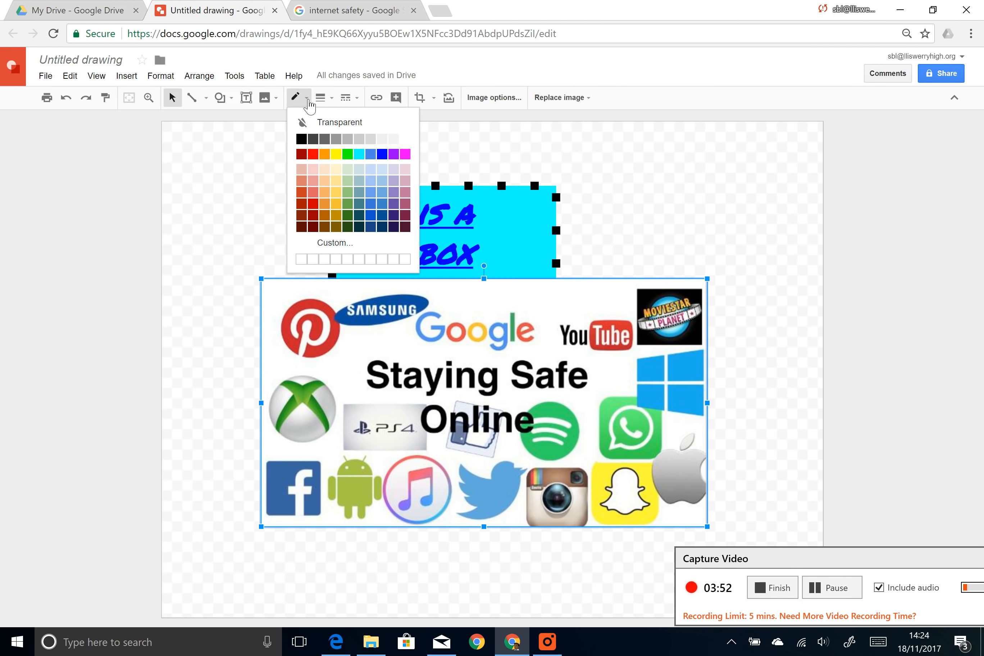
pyautogui.click(396, 194)
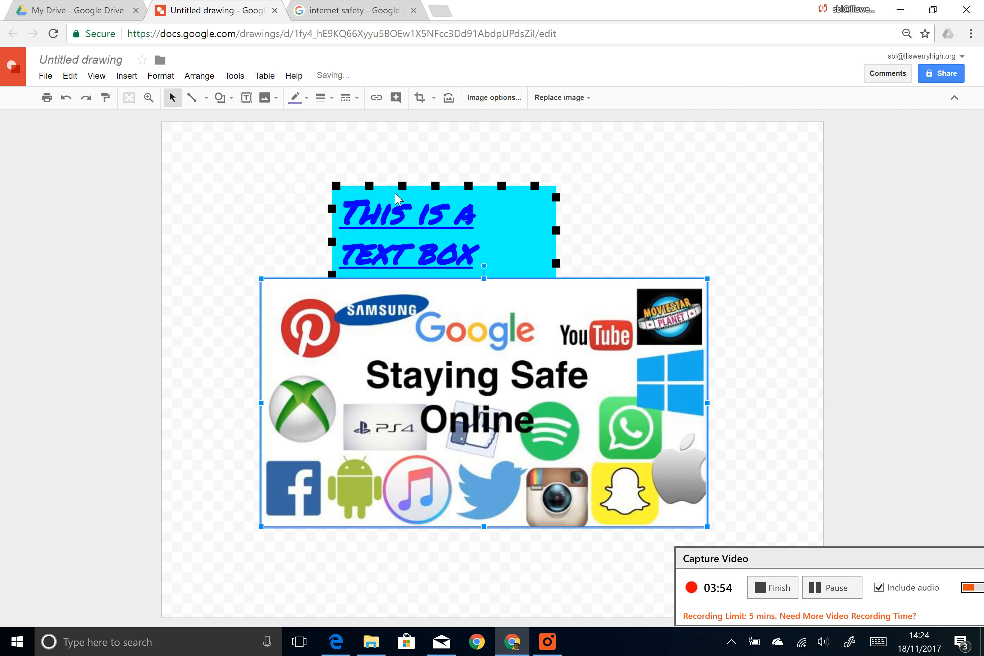
pyautogui.click(322, 98)
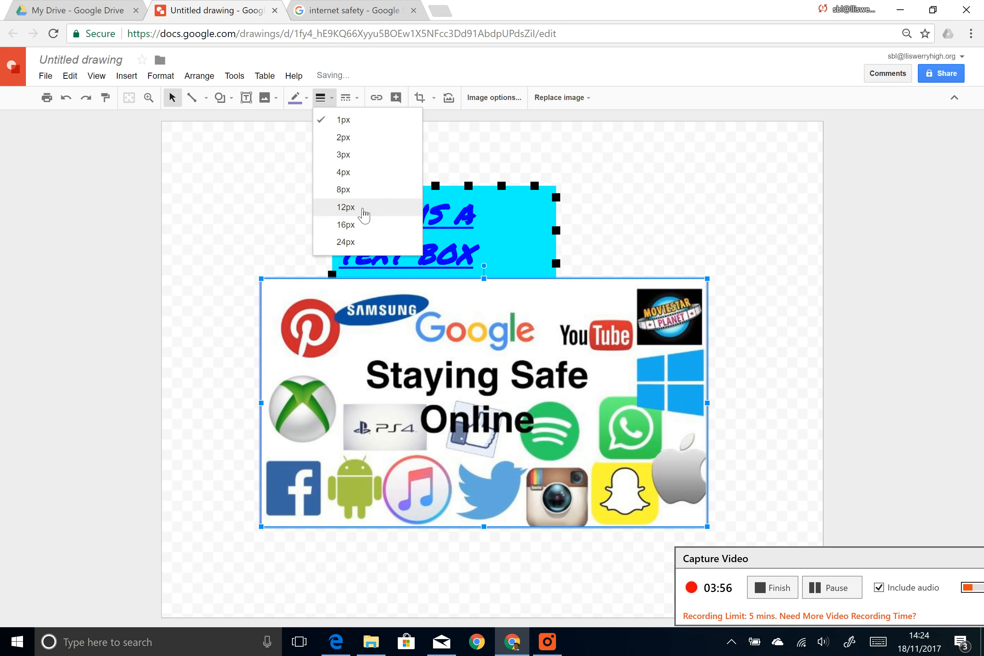
pyautogui.click(359, 243)
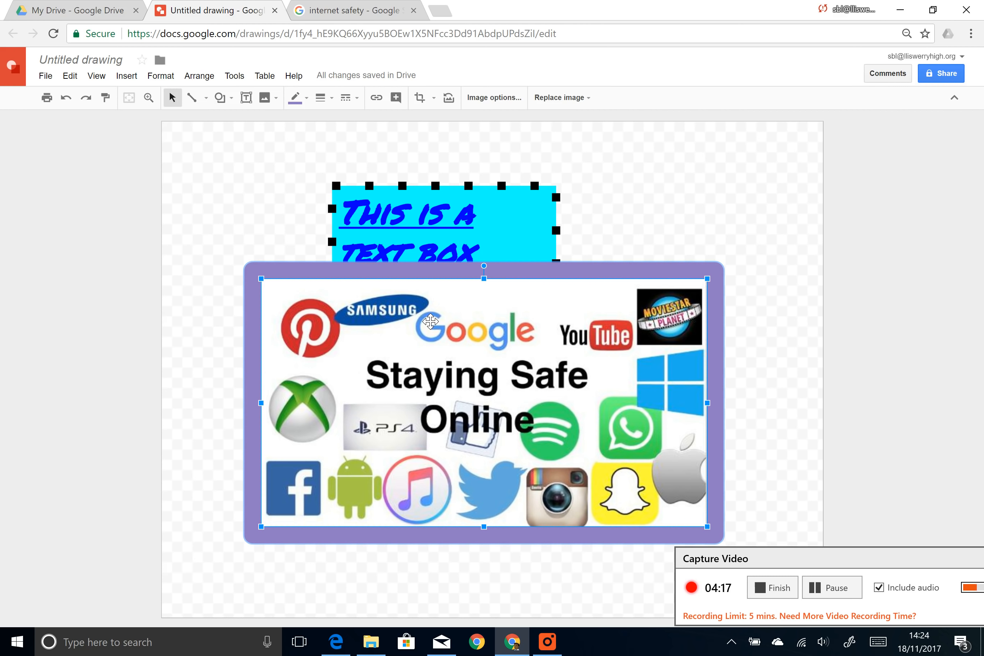
# Send the bordered image to the back so that it lies behind the text box
pyautogui.rightClick(424, 316)
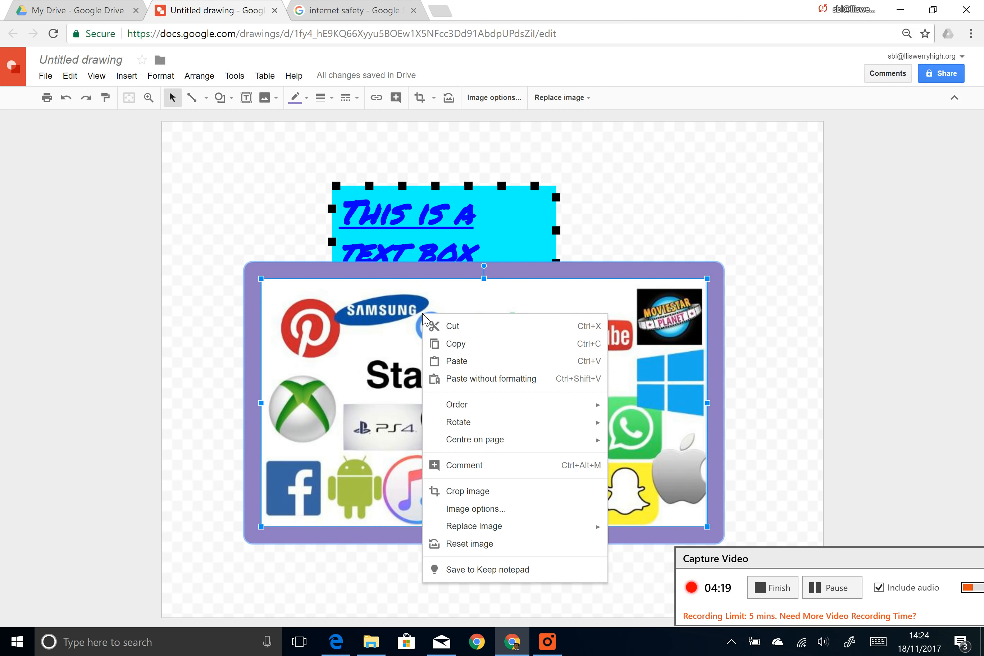
pyautogui.moveTo(557, 411)
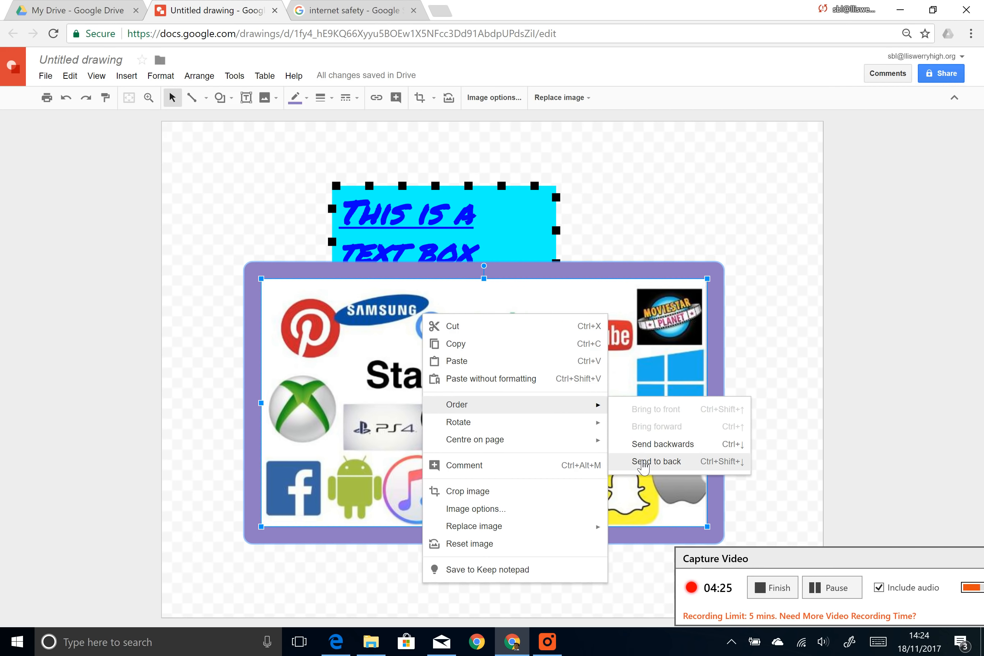
pyautogui.click(643, 464)
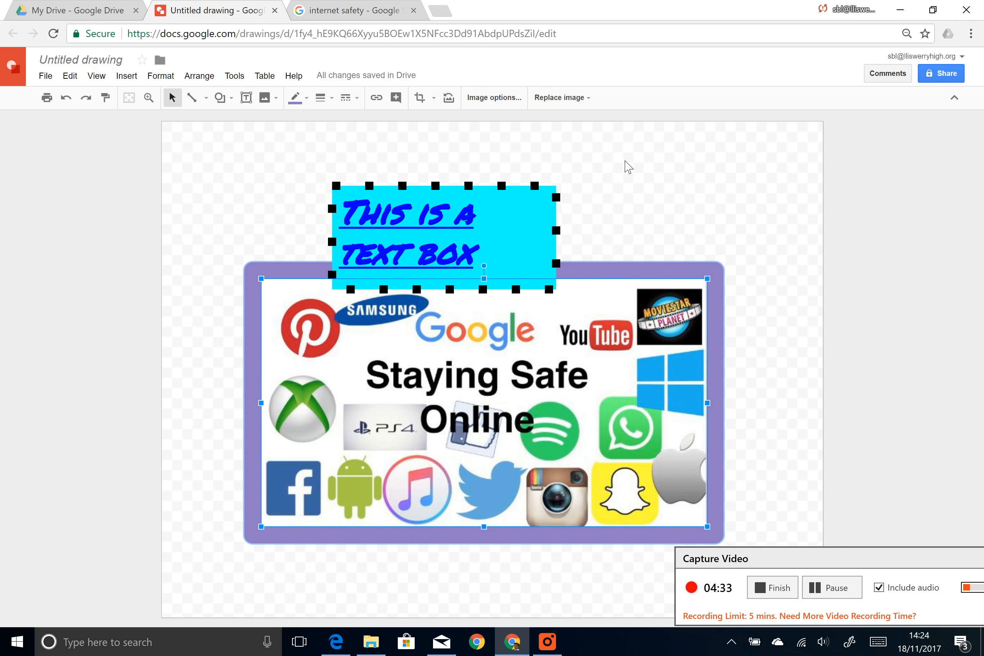
# Move the text box to the page's upper-left area and enlarge the image to fill the lower-right part of the page
pyautogui.moveTo(519, 234); pyautogui.dragTo(396, 212)
pyautogui.moveTo(550, 310); pyautogui.dragTo(546, 371)
pyautogui.moveTo(704, 340); pyautogui.dragTo(694, 285)
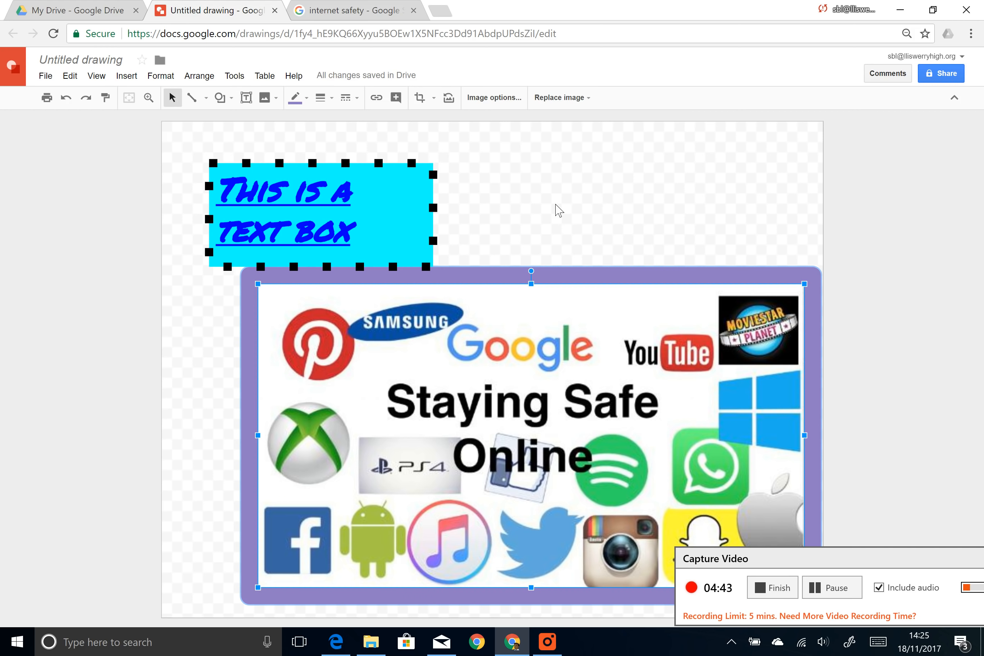
pyautogui.click(815, 589)
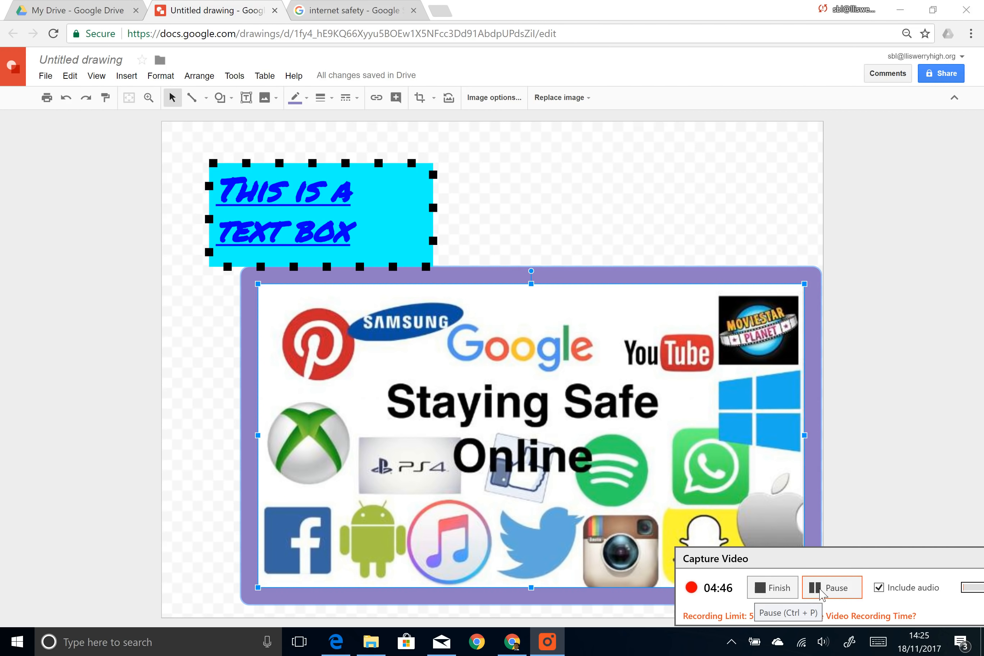